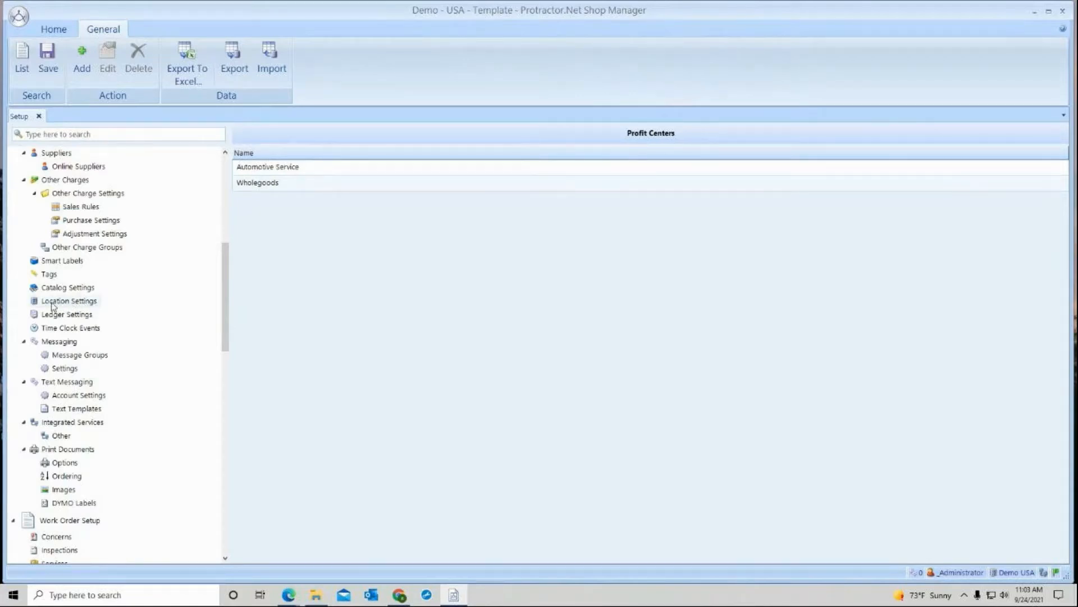
# Open the Location Settings and try out the Display Hours and Display Technician options of the default labor line format
pyautogui.click(48, 304)
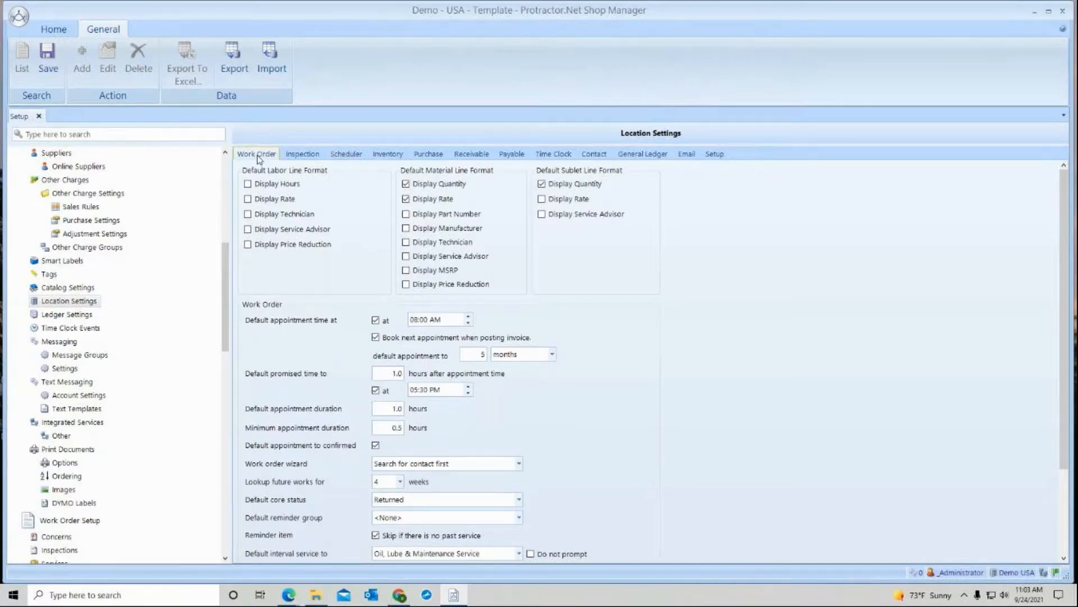
pyautogui.click(248, 184)
pyautogui.click(249, 186)
pyautogui.click(248, 214)
# Disable and re-enable the default appointment time to set it to 09:00 AM, keeping months as the unit for the next appointment
pyautogui.click(376, 319)
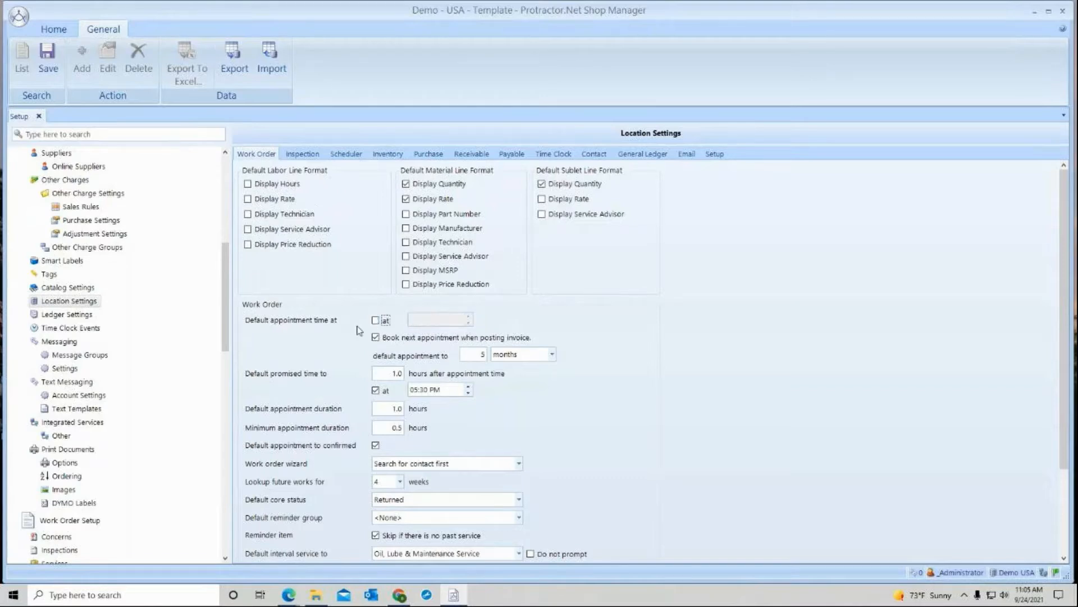
pyautogui.click(376, 320)
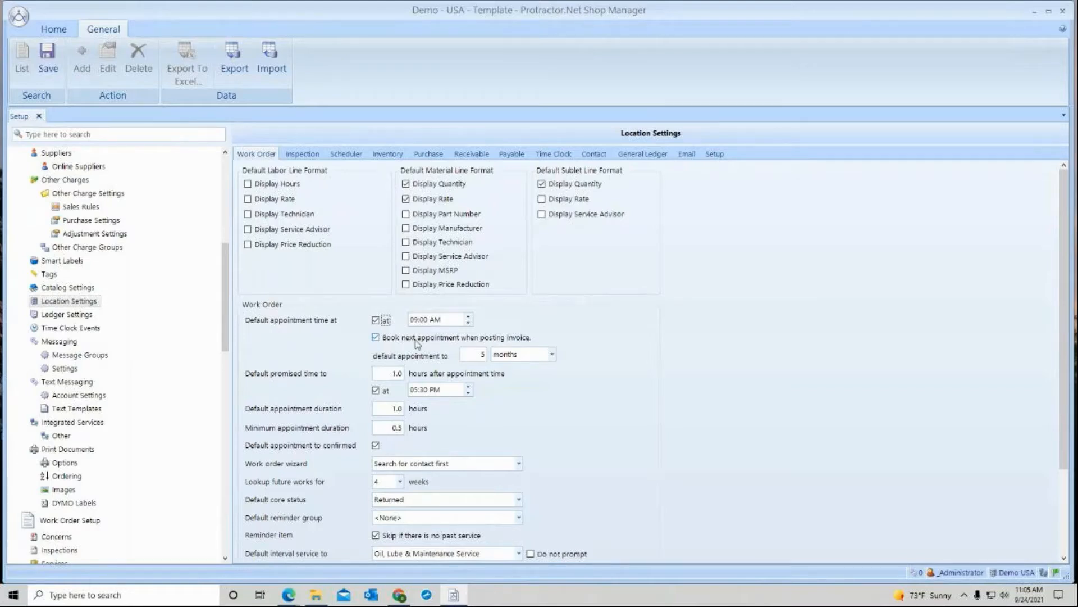
pyautogui.click(553, 355)
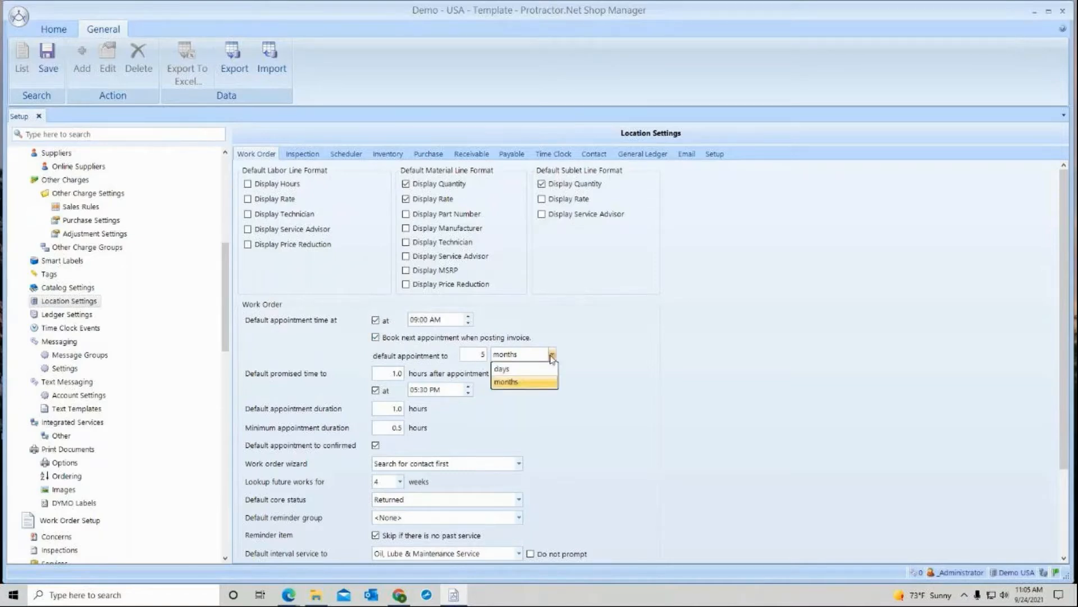
pyautogui.click(552, 354)
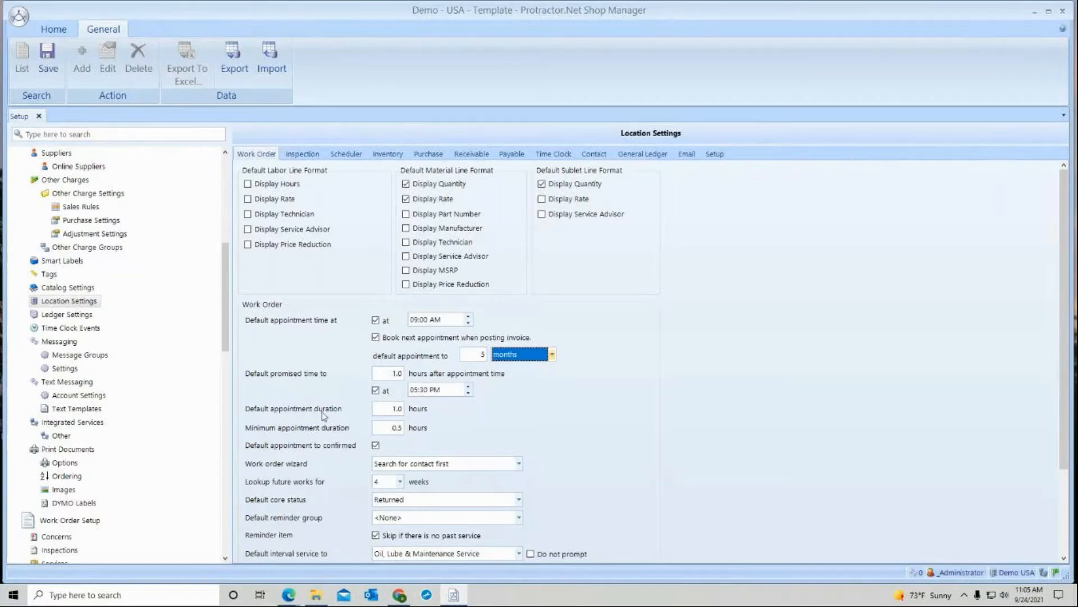
# Check the default and minimum appointment durations and set the work order wizard to Search for contact first
pyautogui.click(388, 411)
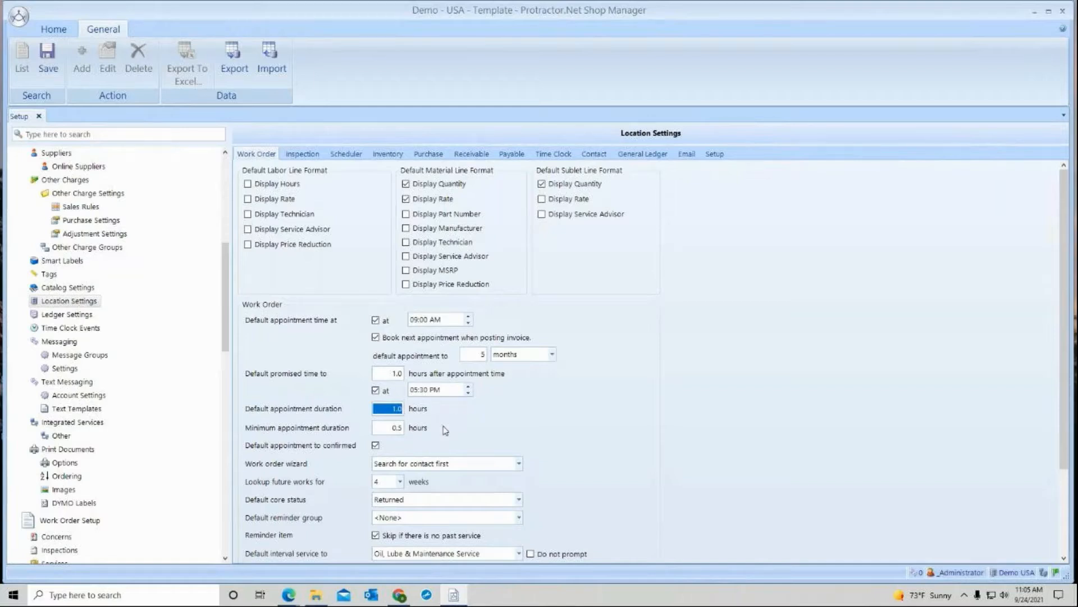
pyautogui.click(387, 429)
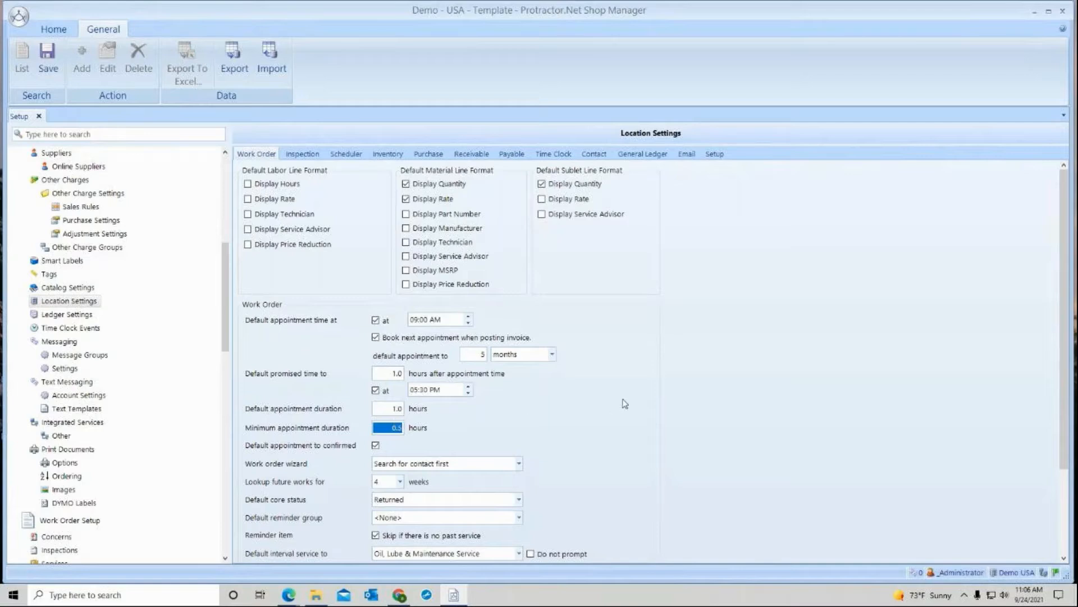
pyautogui.scroll(-1, 648, 404)
pyautogui.scroll(-1, 648, 403)
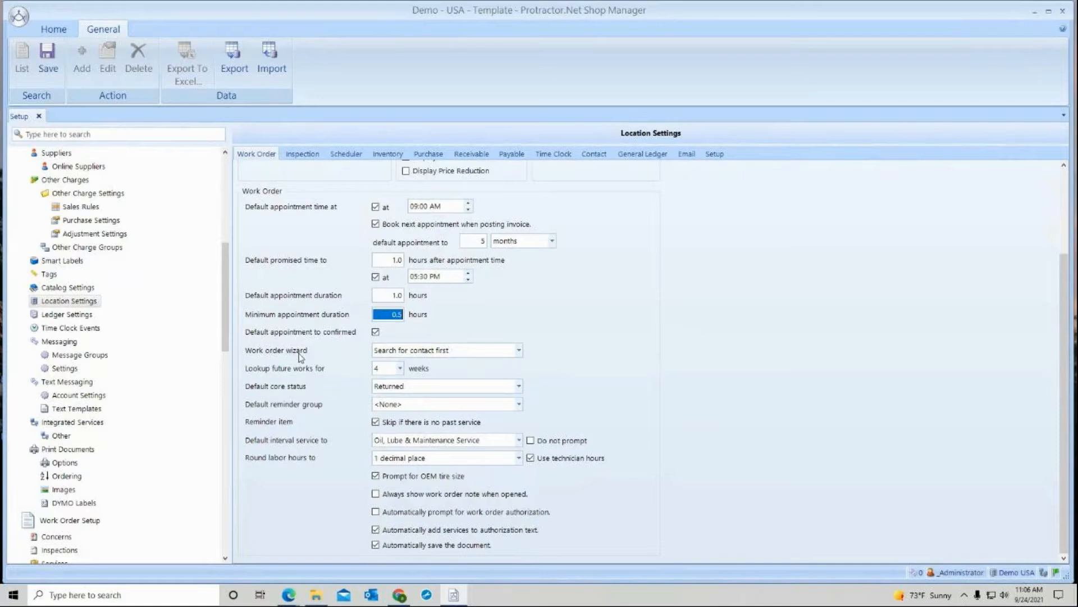
pyautogui.click(519, 351)
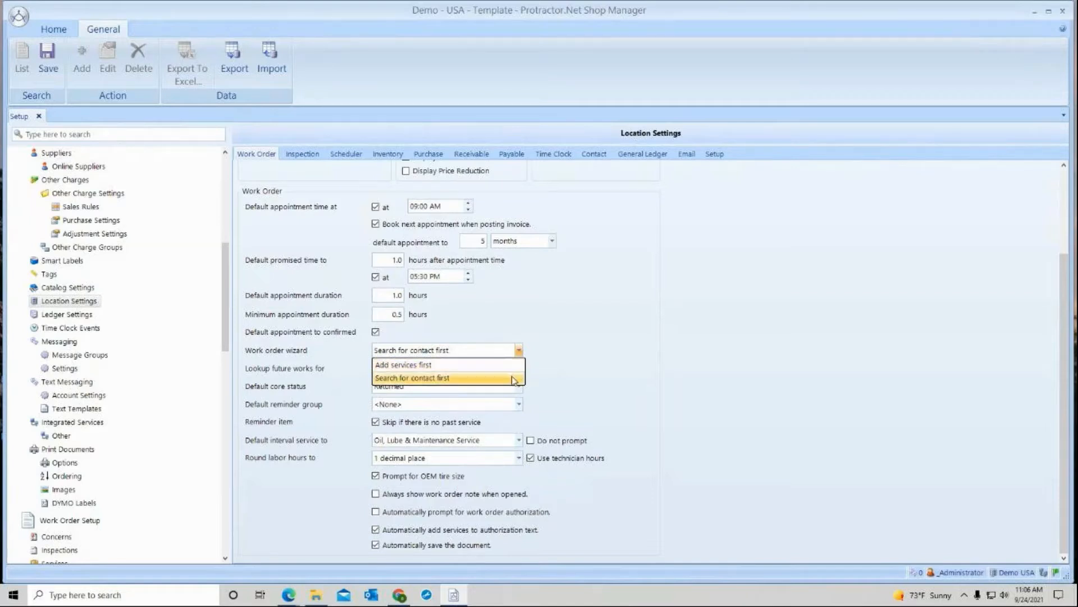
pyautogui.click(513, 379)
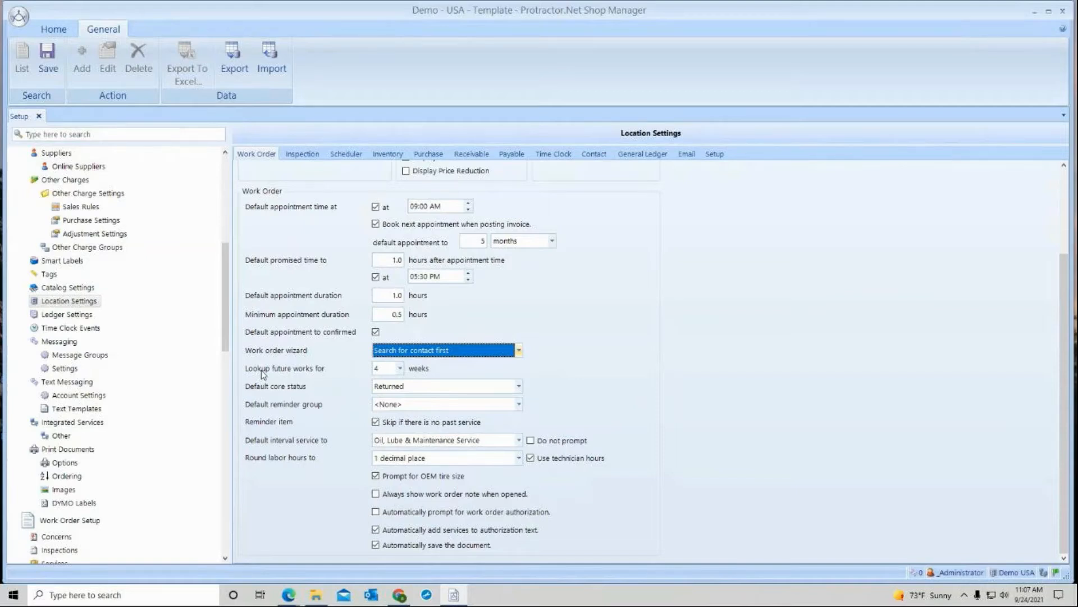
# Set the future works lookup to 4 weeks and the default core status to Returned
pyautogui.click(400, 368)
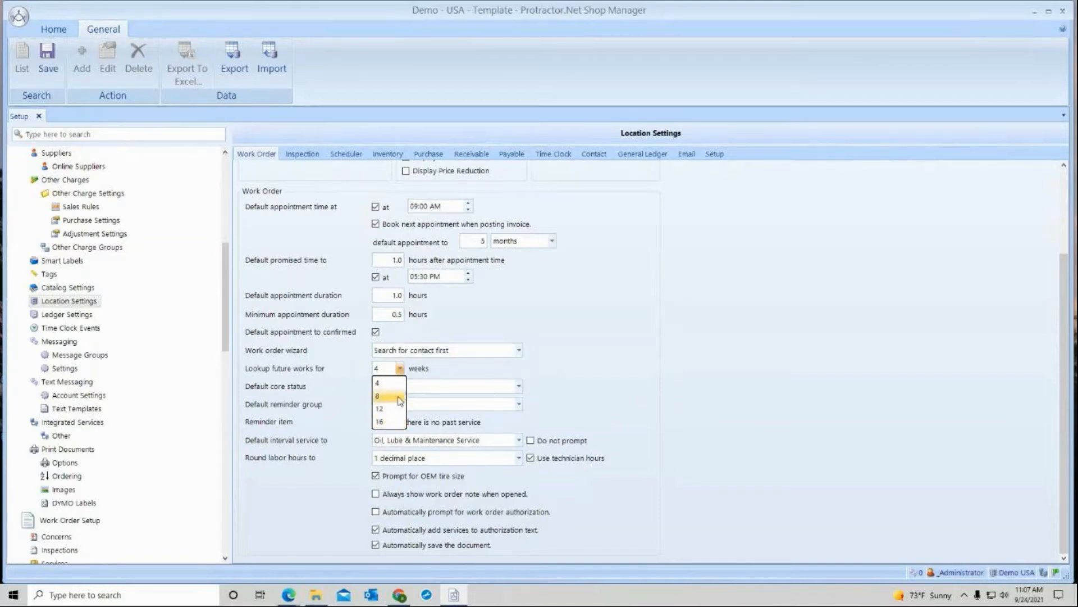
pyautogui.click(382, 382)
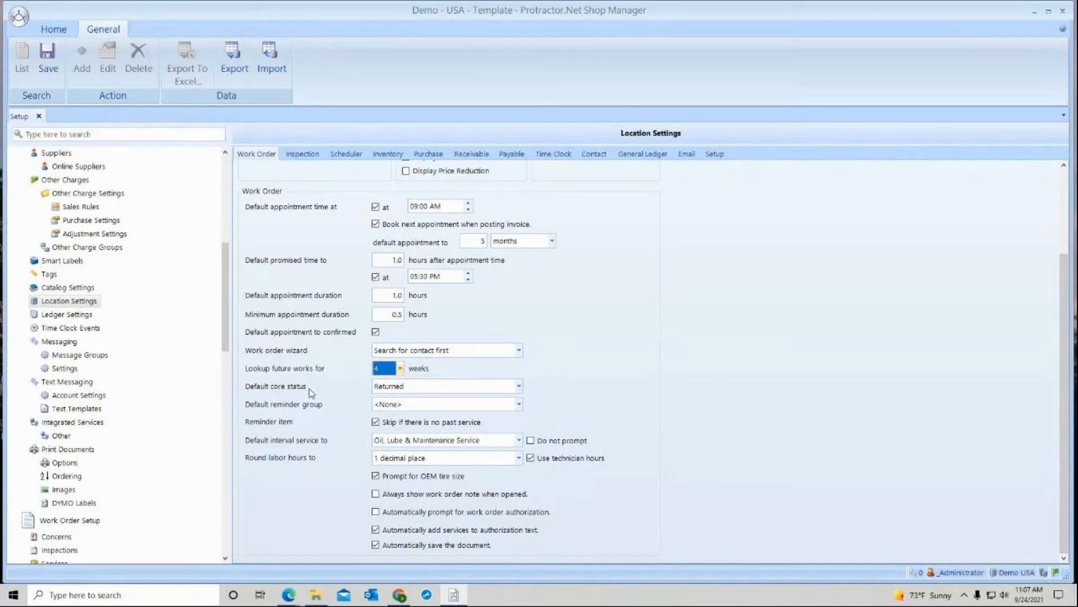
pyautogui.click(519, 386)
pyautogui.click(520, 386)
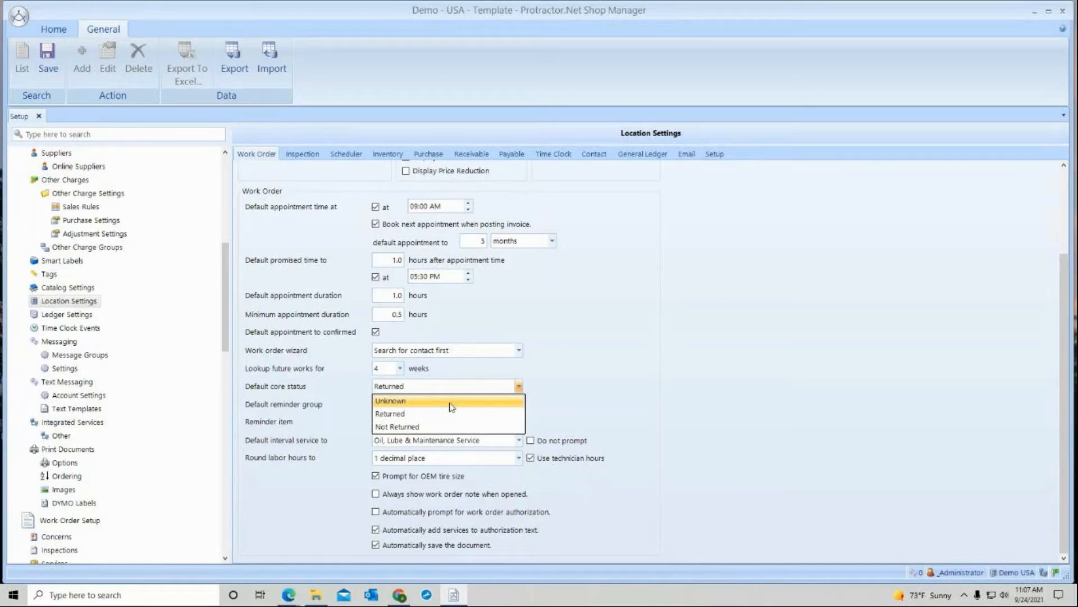
pyautogui.click(401, 414)
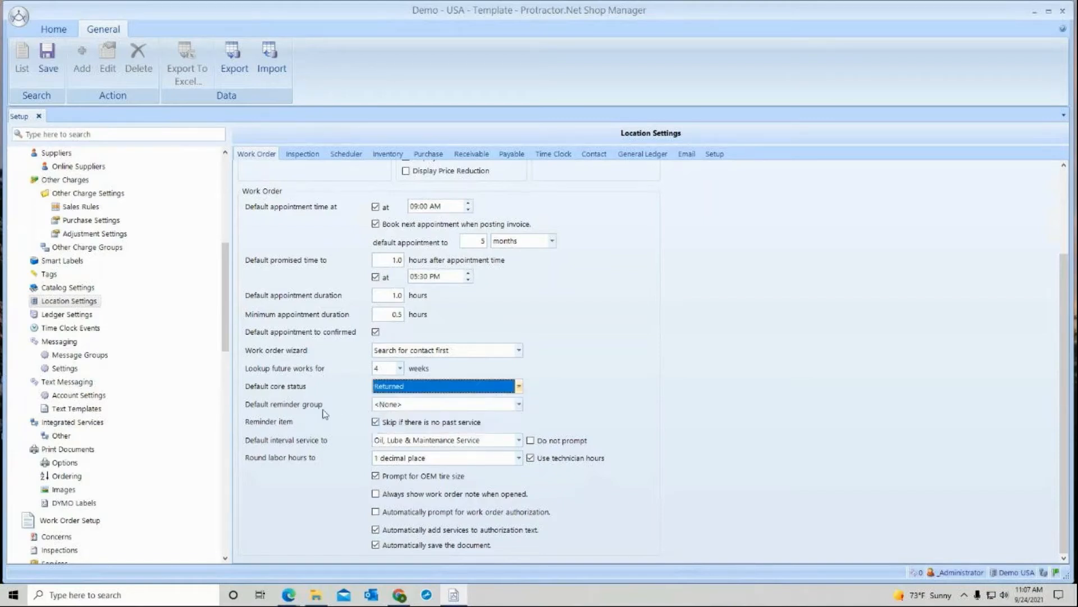
# Set the default reminder group to A - Basic Maintenance Group and enable Do not prompt for the default interval service
pyautogui.click(518, 404)
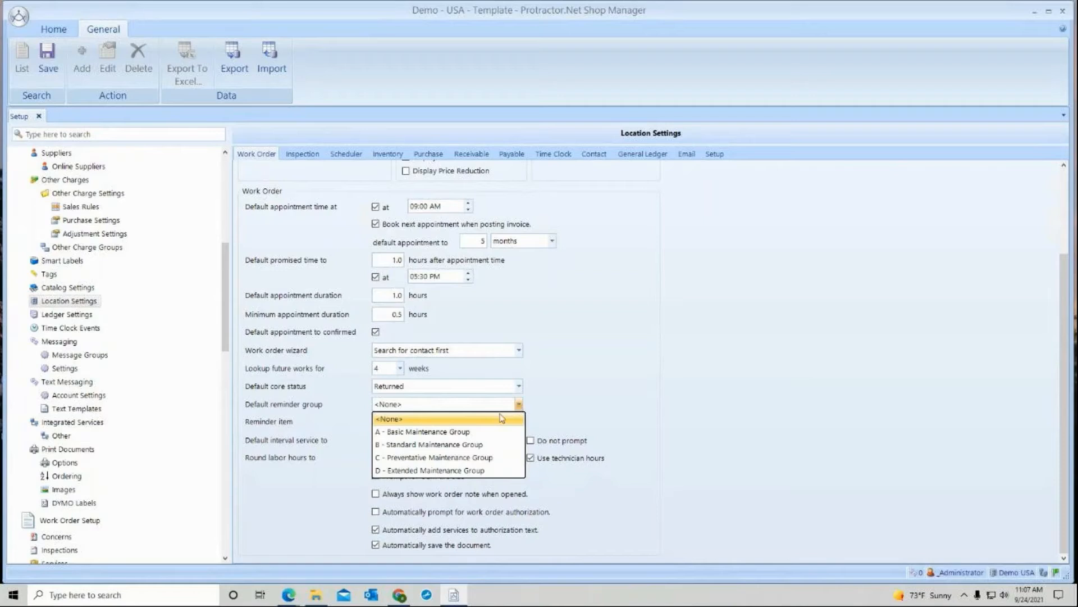
pyautogui.click(425, 434)
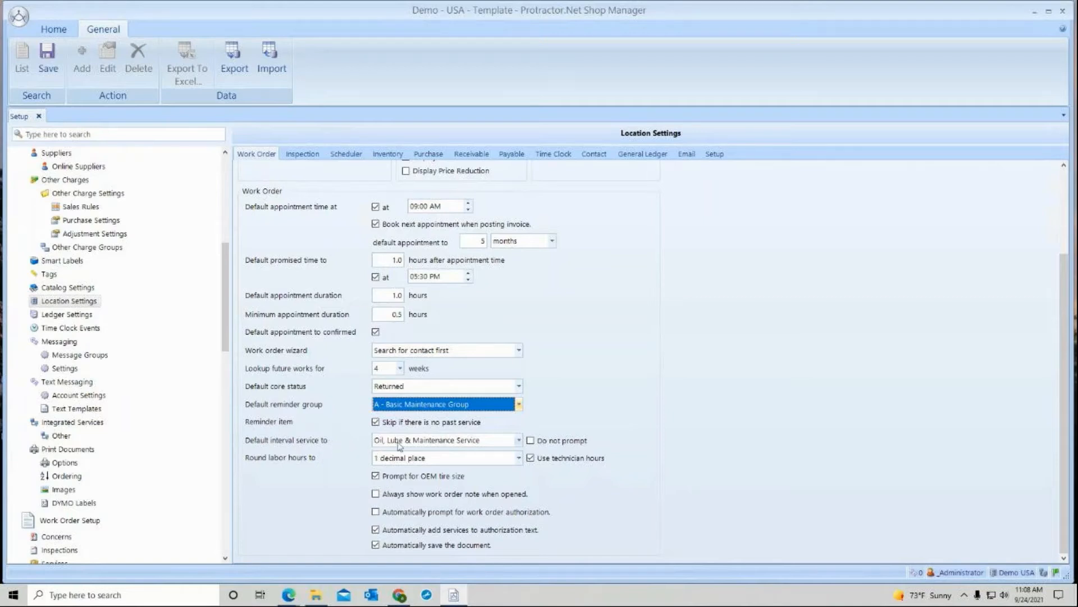
pyautogui.click(518, 441)
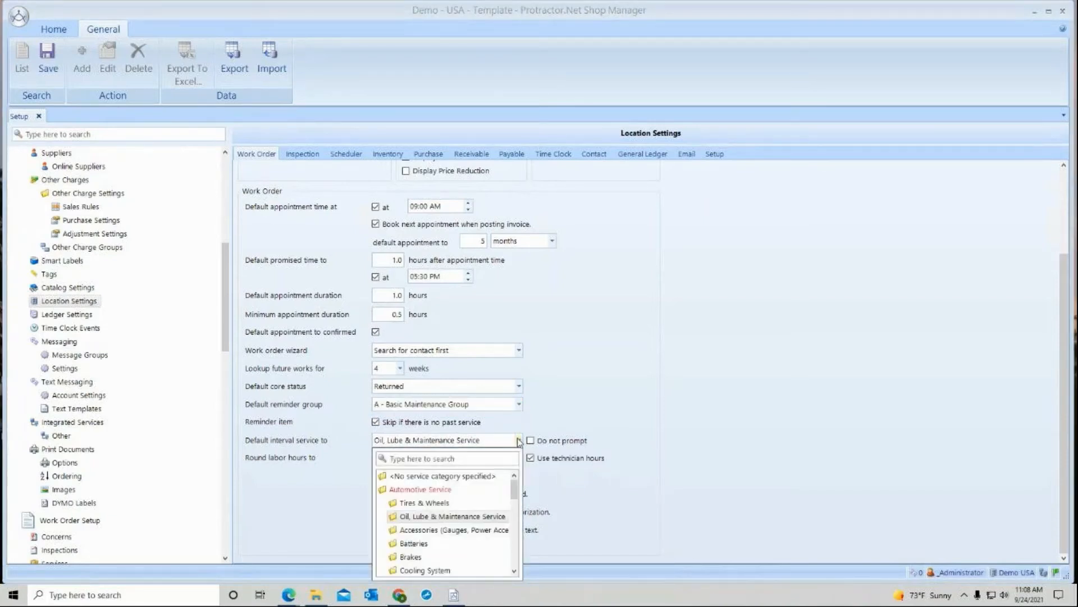
pyautogui.click(537, 424)
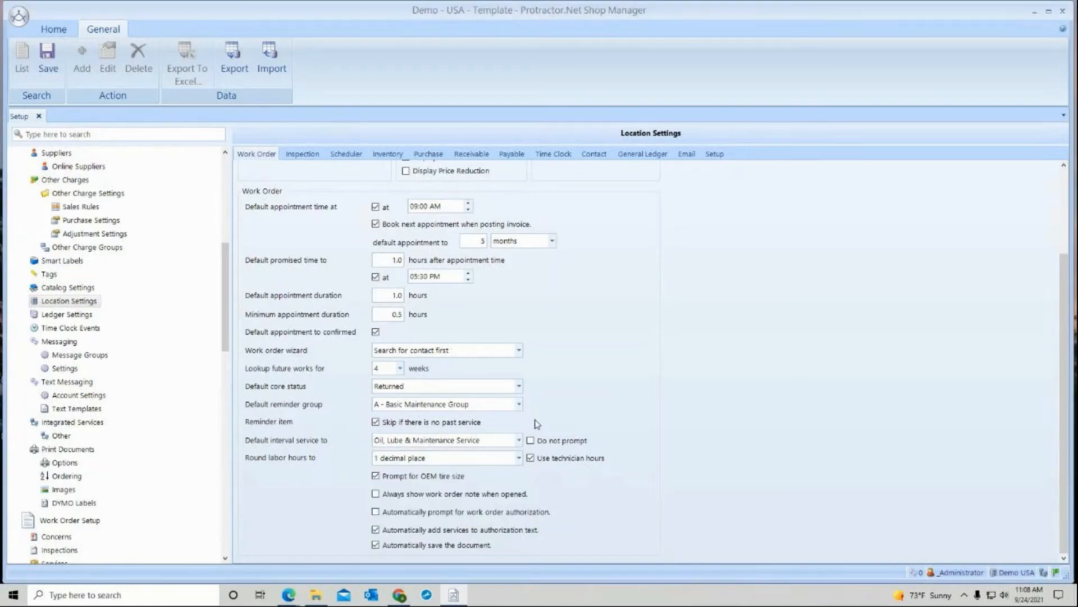
pyautogui.click(456, 439)
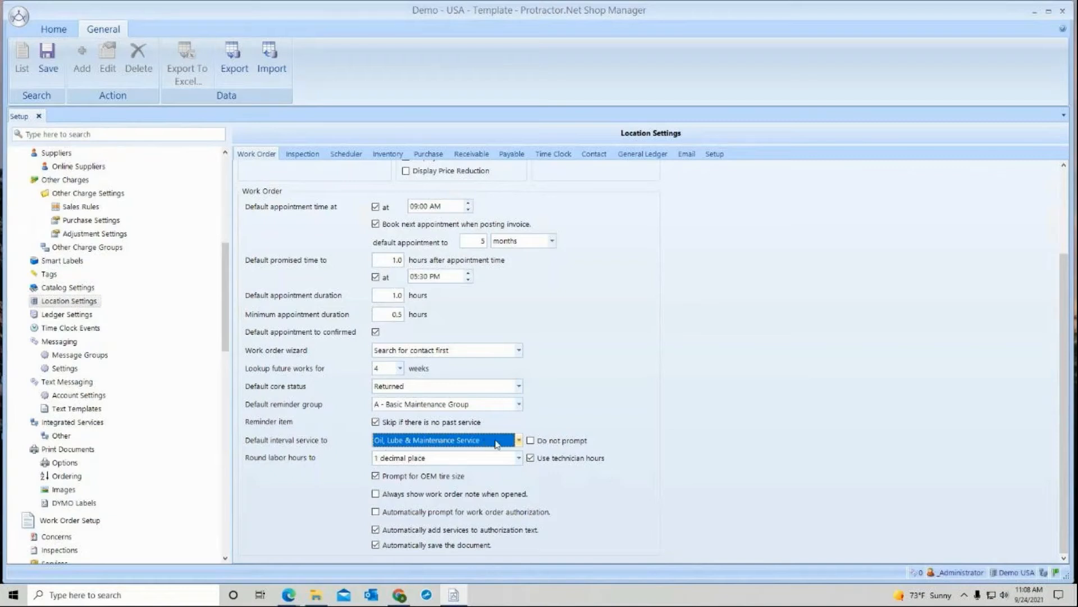
pyautogui.click(531, 440)
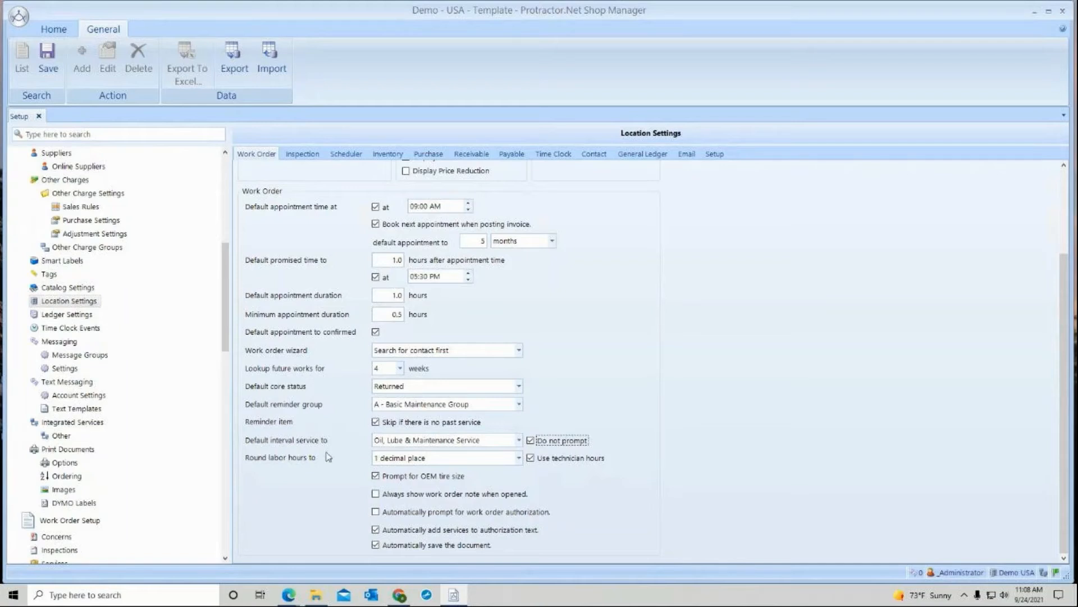
# Try rounding labor hours to 2 decimal places, and set the rounding back to 1 decimal place
pyautogui.click(519, 458)
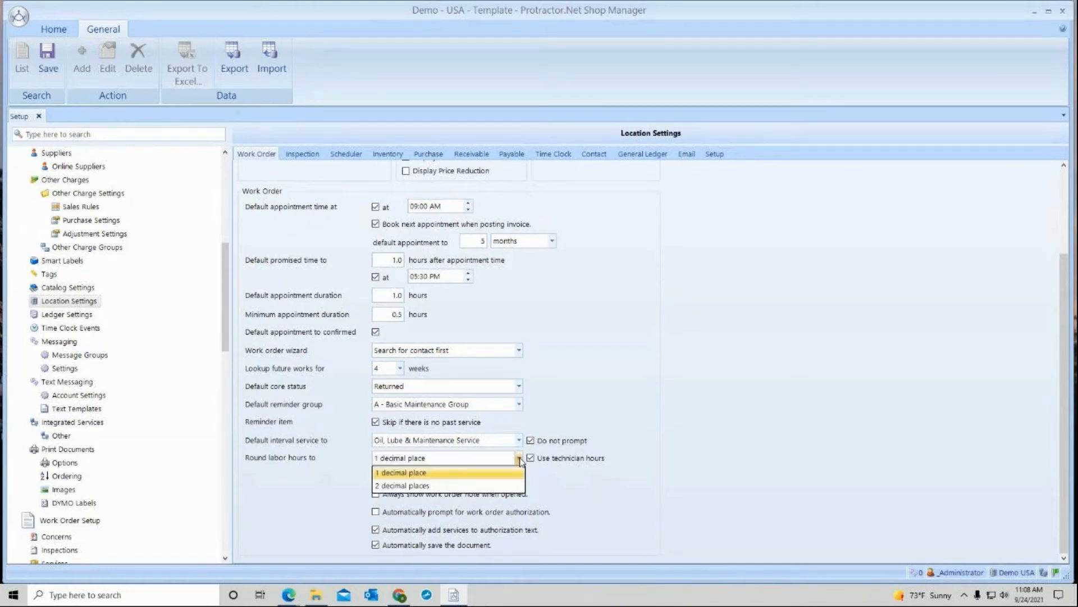
pyautogui.click(509, 487)
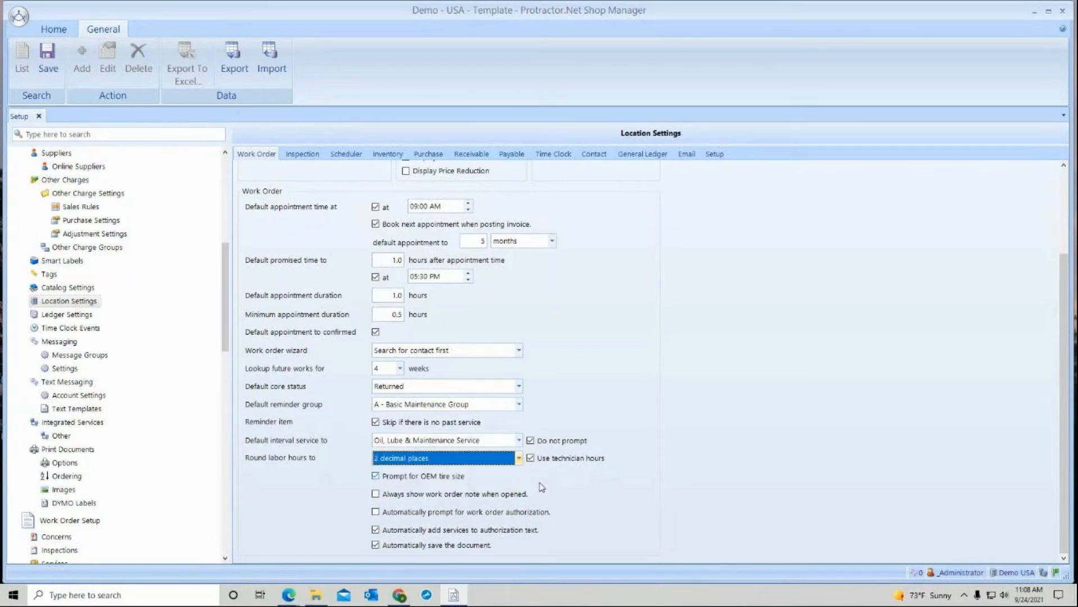
pyautogui.click(520, 459)
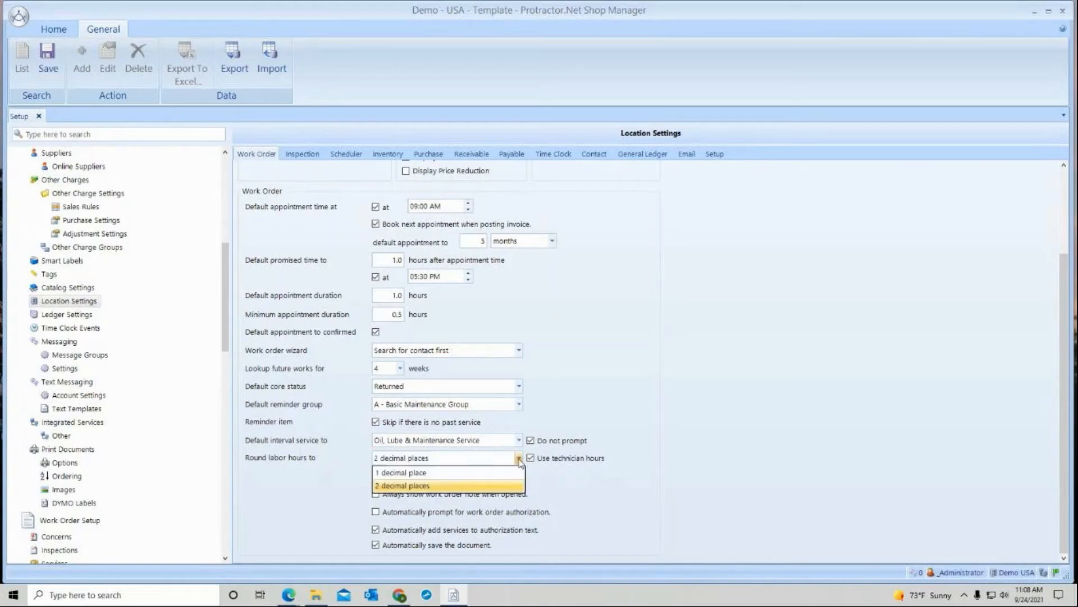
pyautogui.click(416, 476)
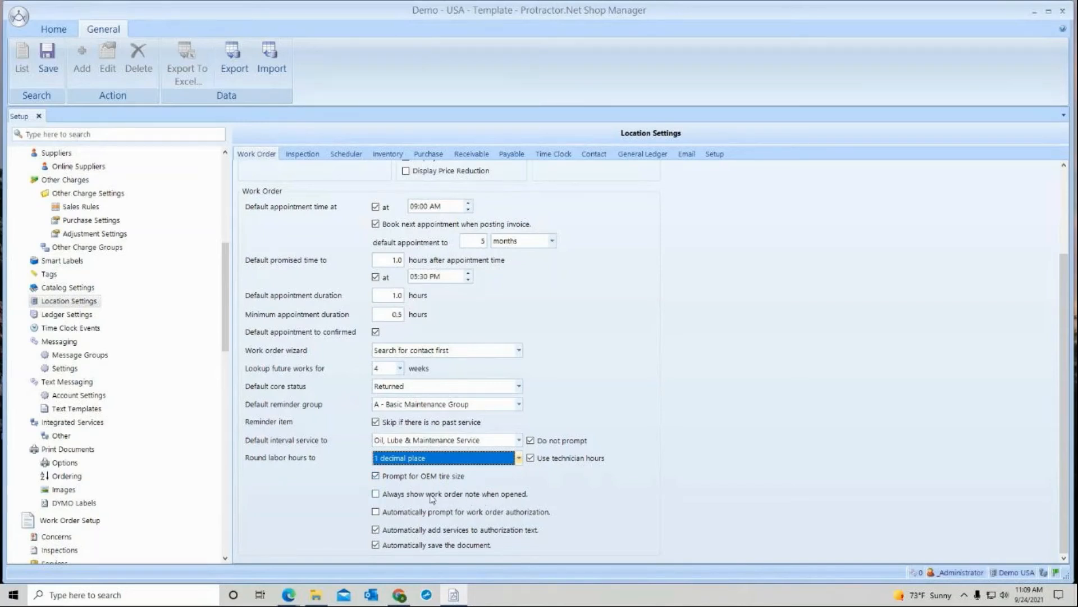
# Enable always showing the work order note when opened, and save the location settings
pyautogui.click(376, 494)
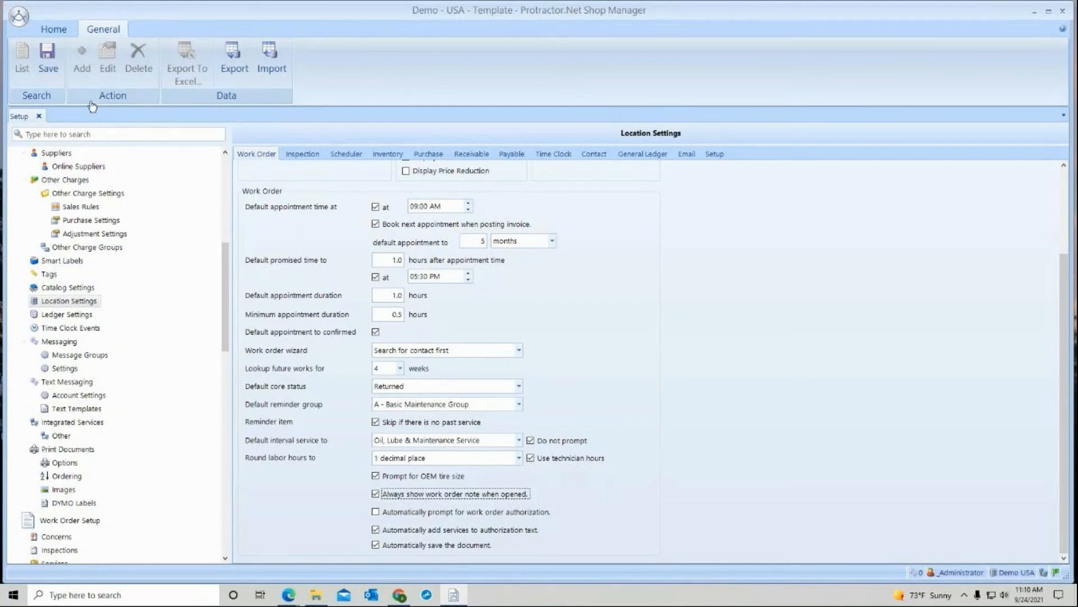
pyautogui.click(49, 55)
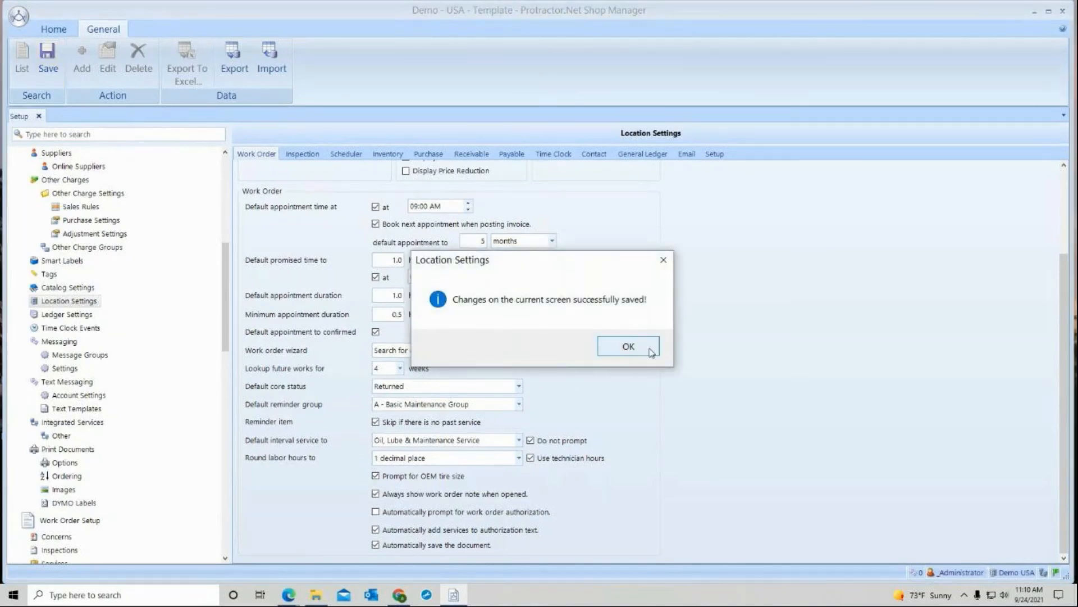
pyautogui.click(652, 353)
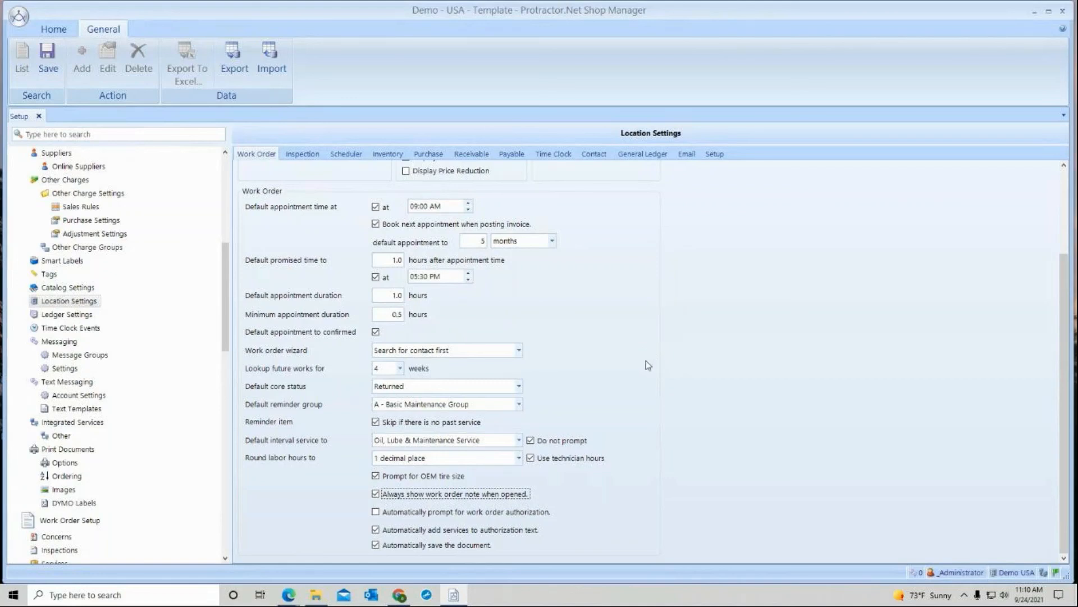
pyautogui.scroll(2, 646, 366)
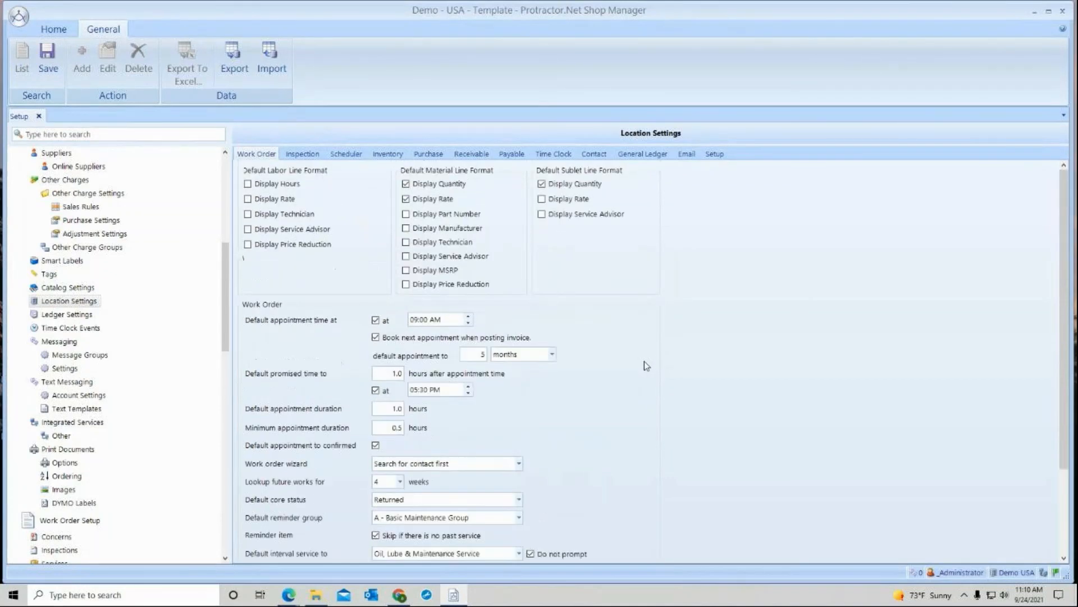